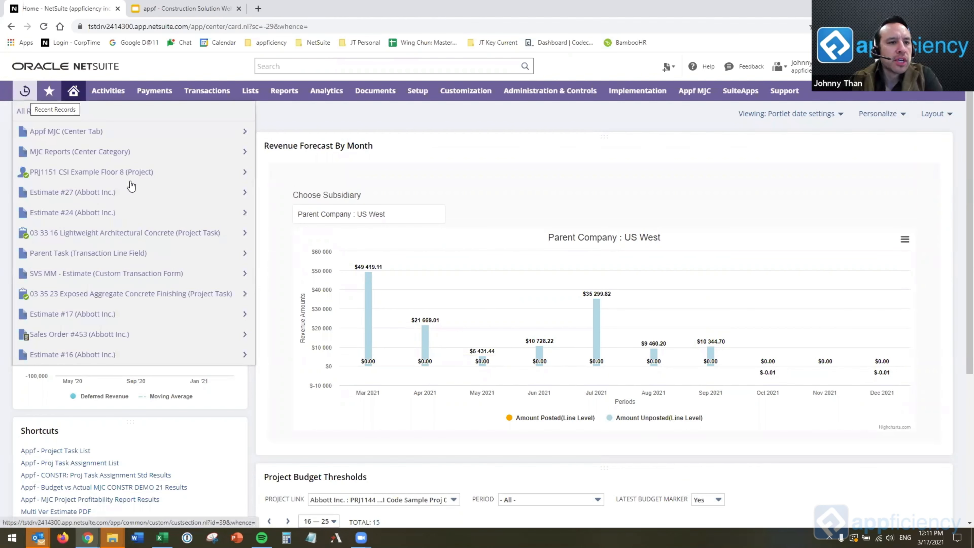
# Open the recently viewed CSI Example Floor 8 project and review its job costing and estimates details, including the top-level parent project.
pyautogui.click(134, 181)
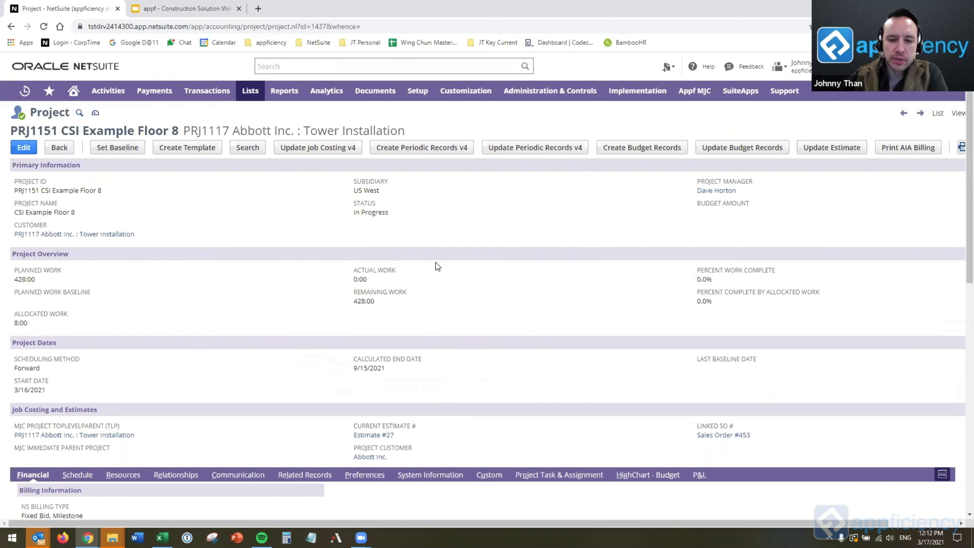
pyautogui.scroll(-2, 474, 257)
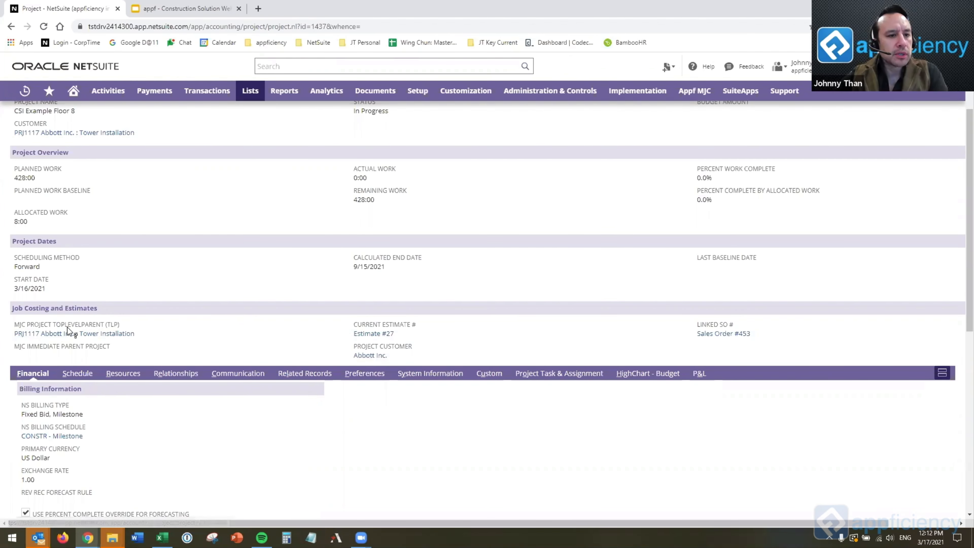
pyautogui.moveTo(14, 333); pyautogui.dragTo(210, 306)
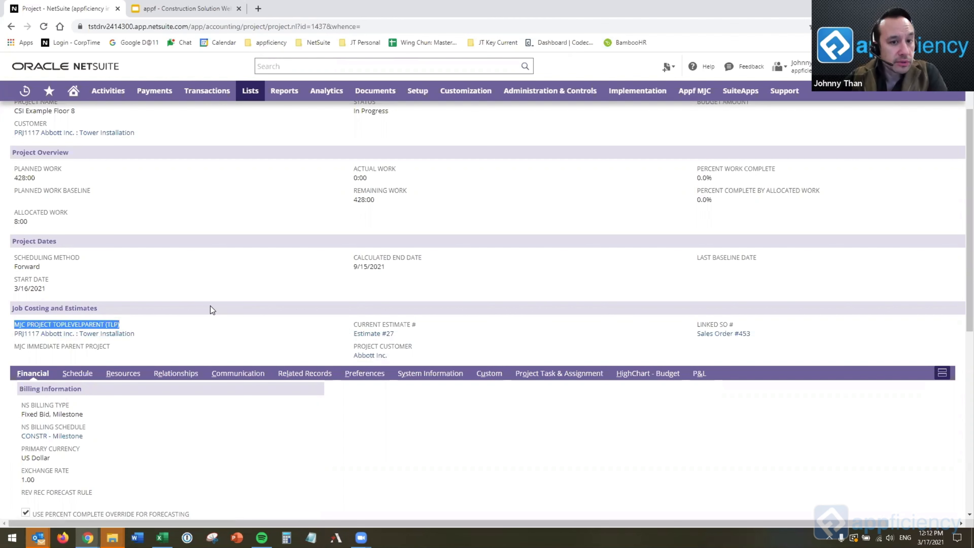
pyautogui.click(210, 306)
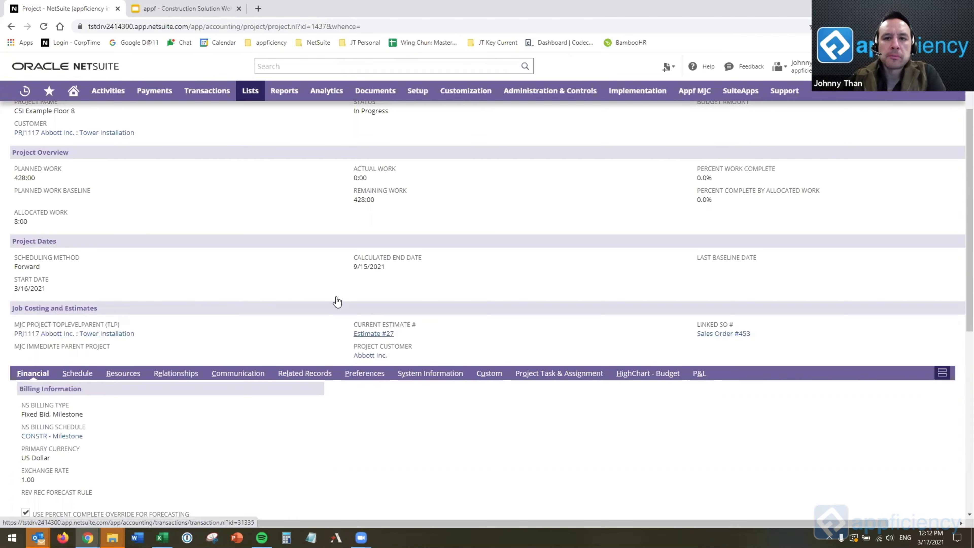
pyautogui.scroll(1, 336, 299)
pyautogui.scroll(2, 337, 299)
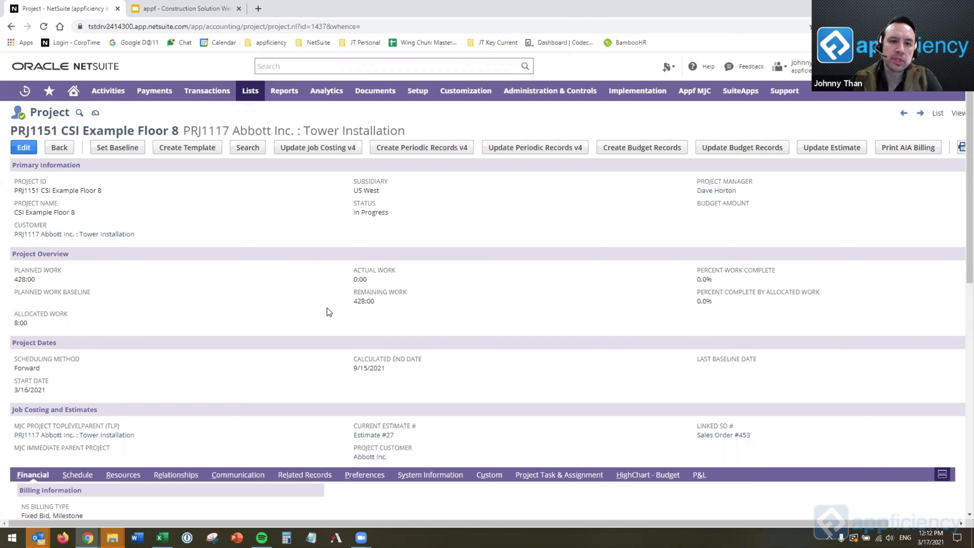
pyautogui.scroll(-3, 312, 299)
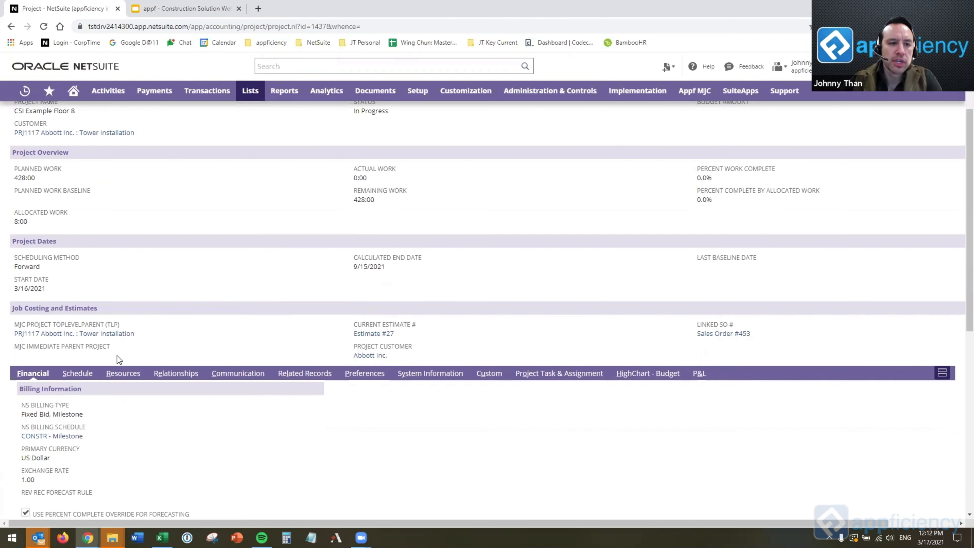
# Show the project's schedule and examine its tasks and milestones, from the start of Cast-in-Place Concrete to the end of Project Complete.
pyautogui.click(75, 382)
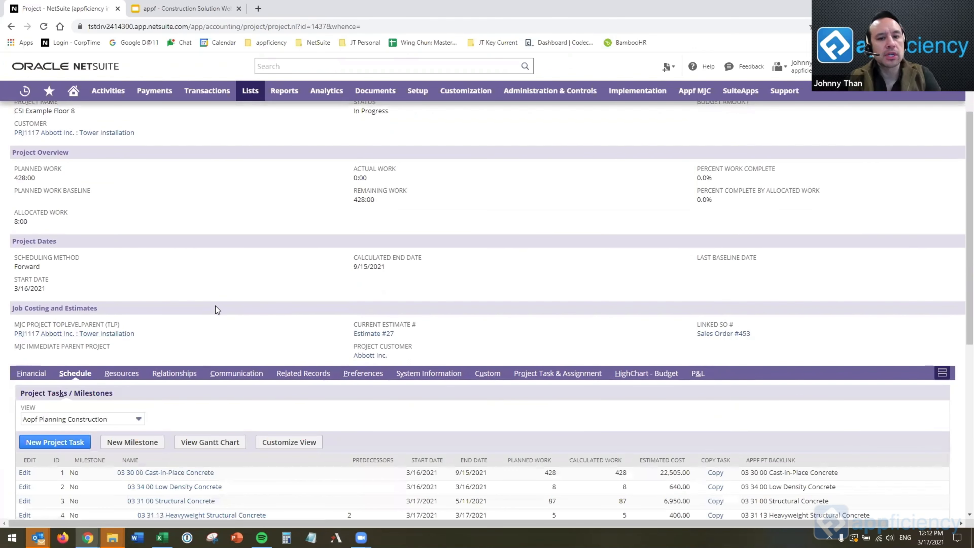
pyautogui.scroll(-3, 372, 210)
pyautogui.scroll(-3, 372, 210)
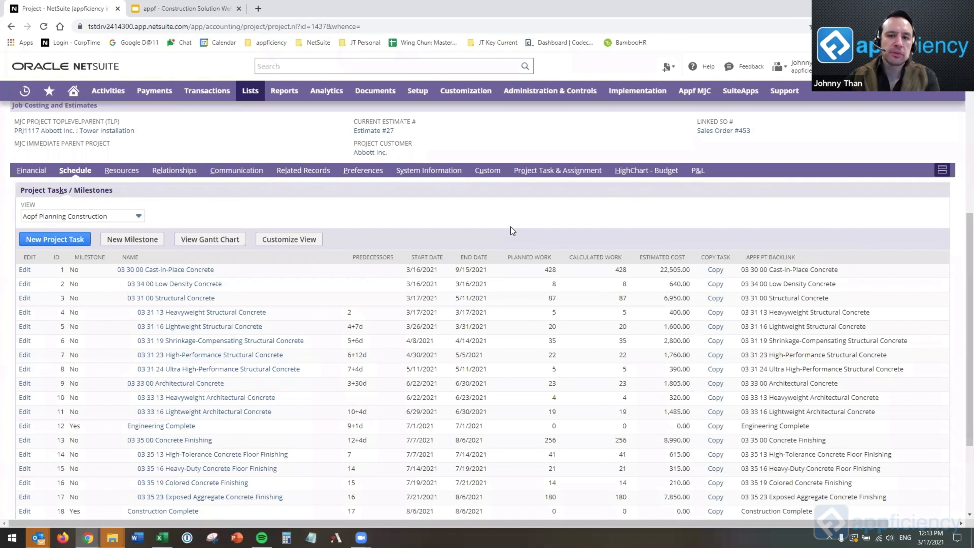
pyautogui.scroll(-3, 413, 219)
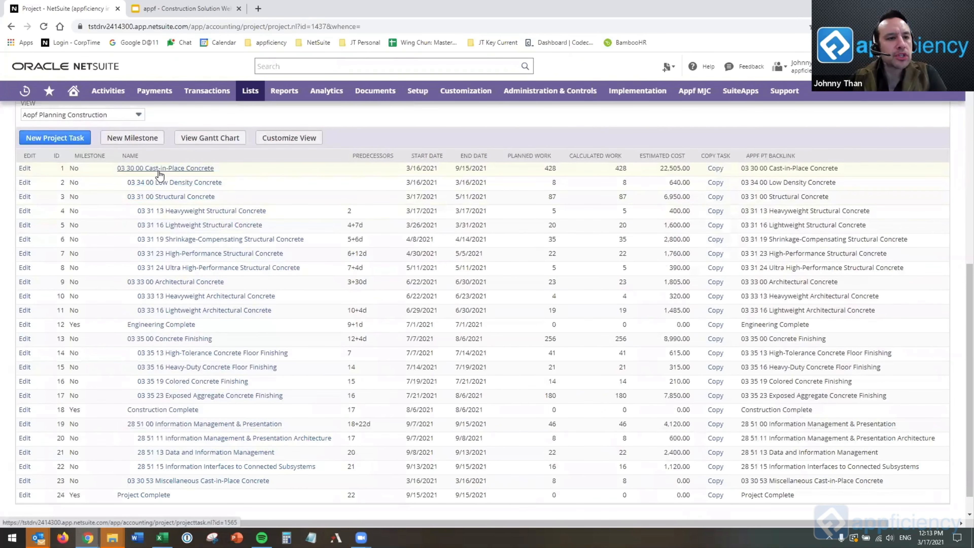
pyautogui.tripleClick(212, 169)
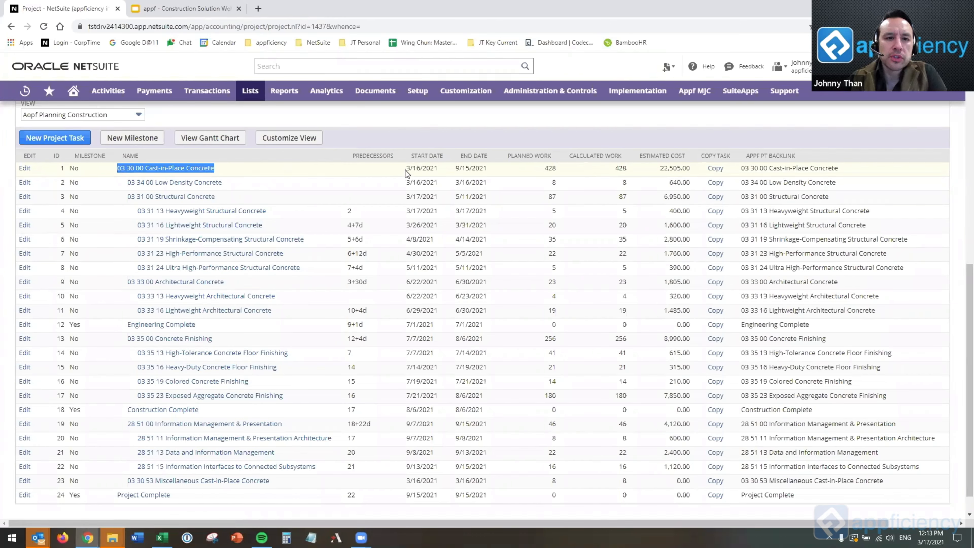
pyautogui.moveTo(406, 169); pyautogui.dragTo(438, 171)
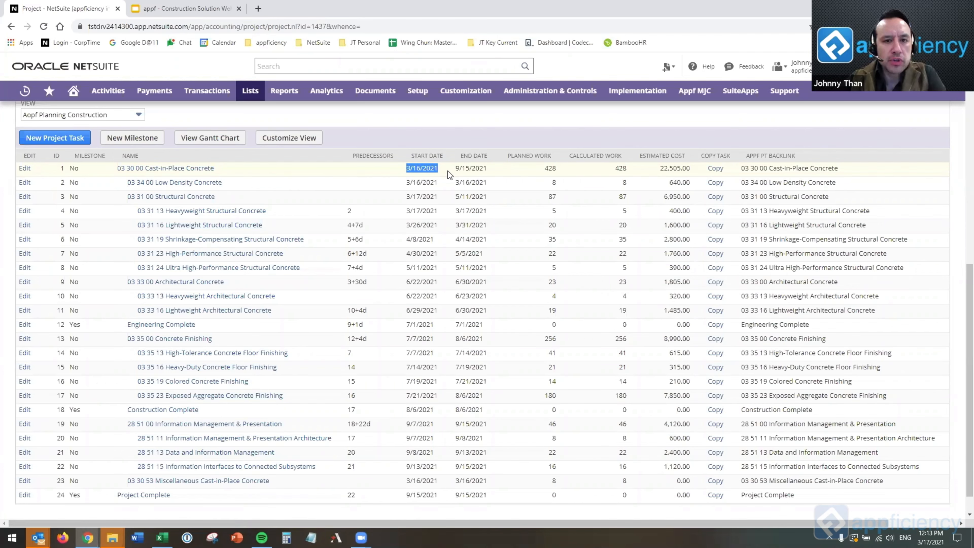
pyautogui.moveTo(492, 495); pyautogui.dragTo(464, 496)
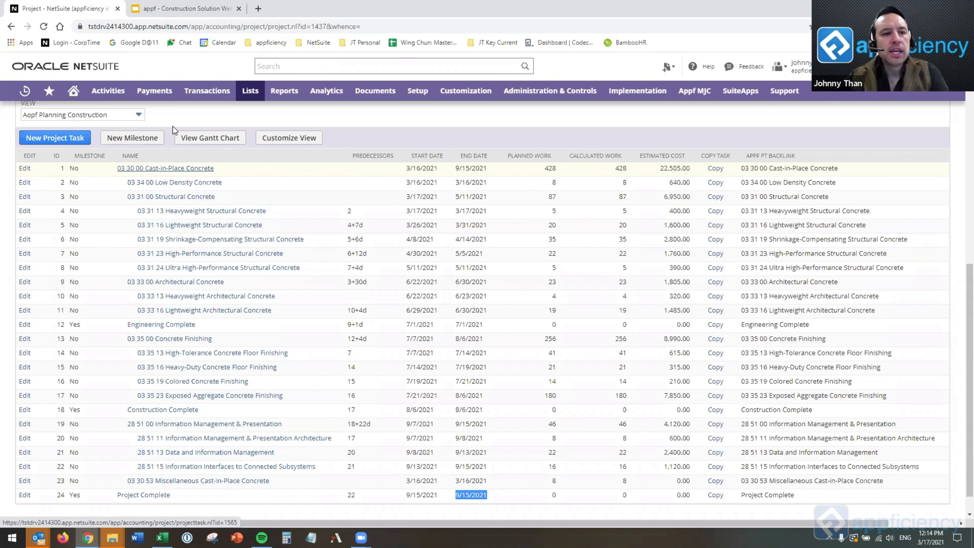
# Open the project templates list in a new browser tab and locate CONSTR: 0330 Concrete Resourced Template.
pyautogui.moveTo(251, 90)
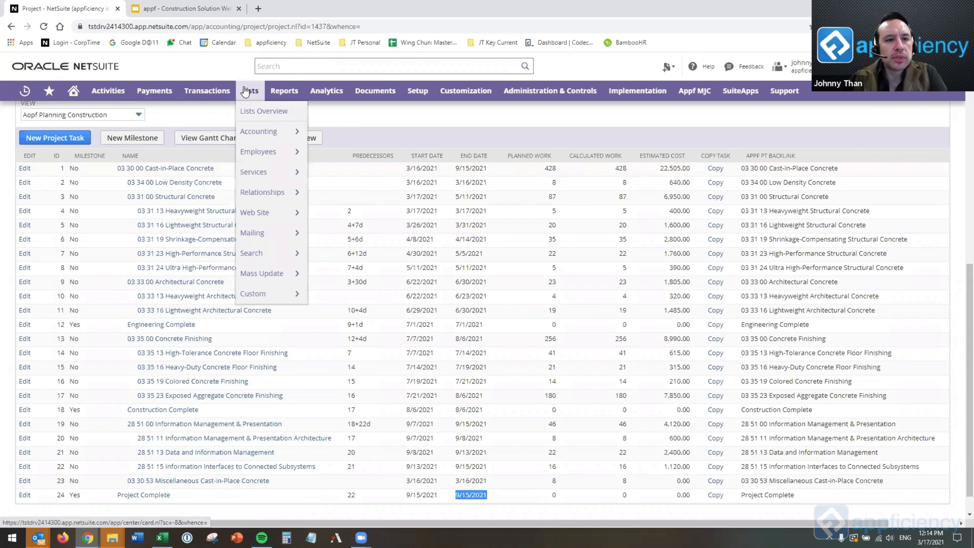
pyautogui.moveTo(272, 191)
pyautogui.rightClick(384, 295)
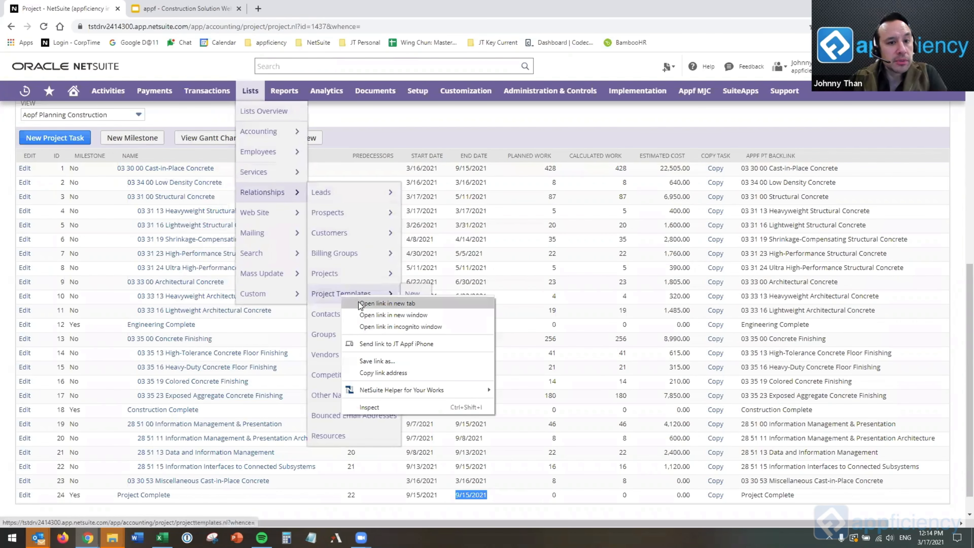
pyautogui.click(422, 307)
pyautogui.click(177, 15)
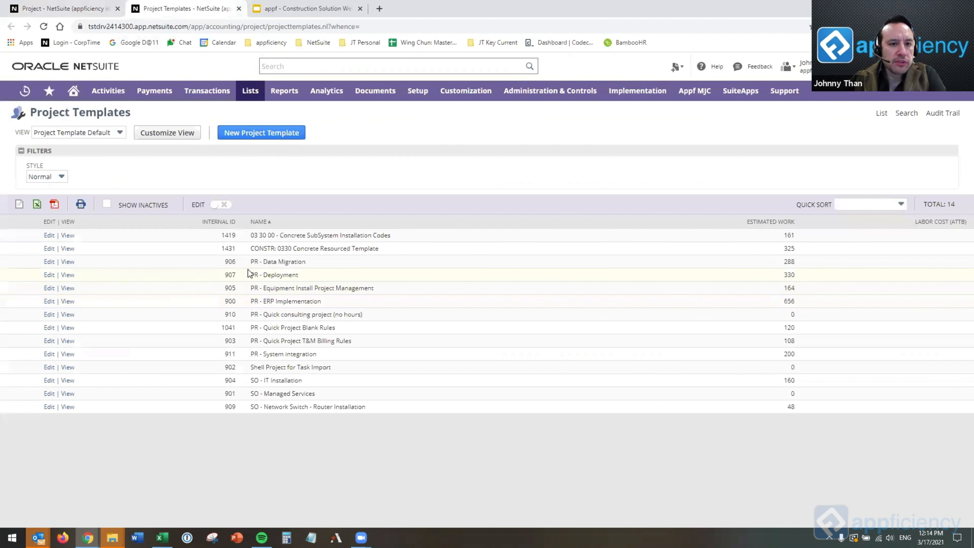
pyautogui.moveTo(406, 250); pyautogui.dragTo(242, 255)
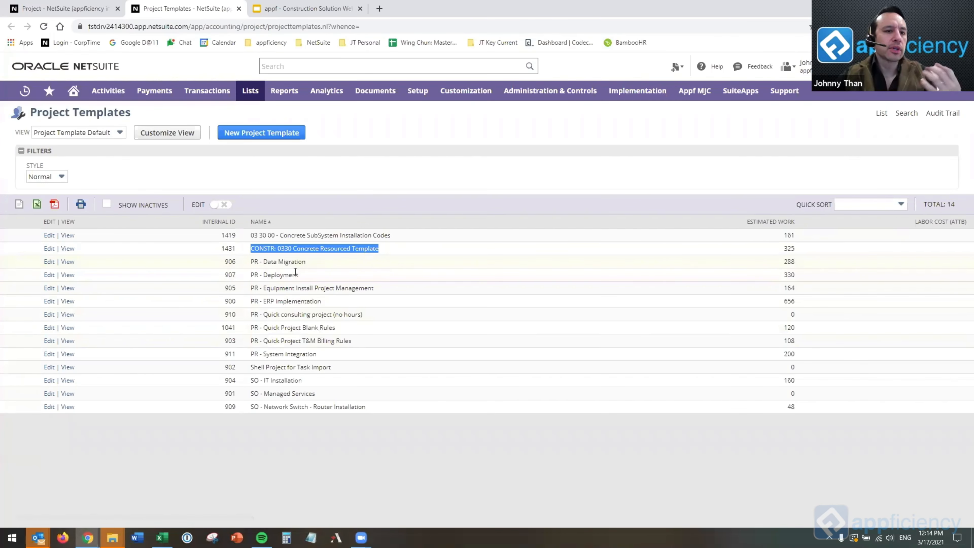
# View the schedule of CONSTR: 0330 Concrete Resourced Template and compare it with the CSI Example Floor 8 task list.
pyautogui.click(67, 249)
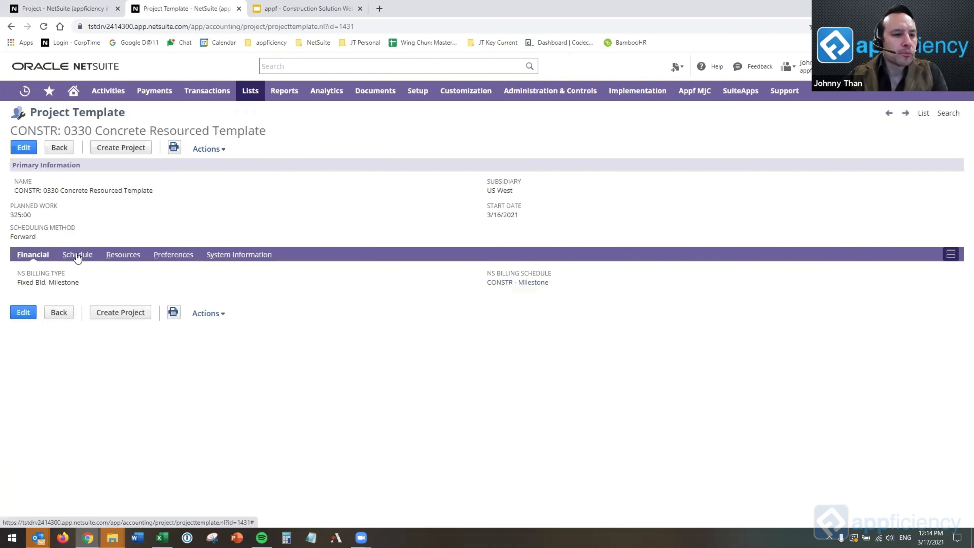
pyautogui.click(78, 255)
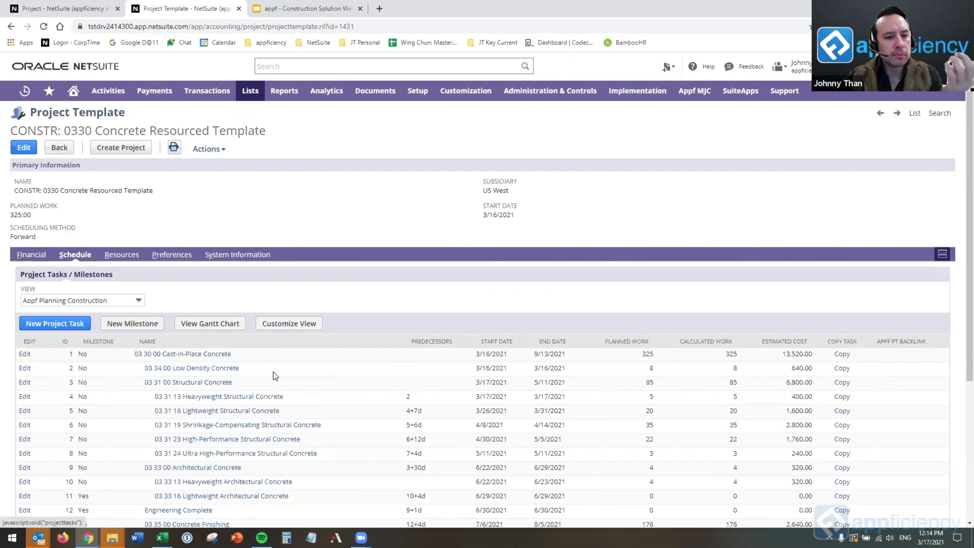
pyautogui.scroll(-1, 445, 364)
pyautogui.scroll(-2, 445, 367)
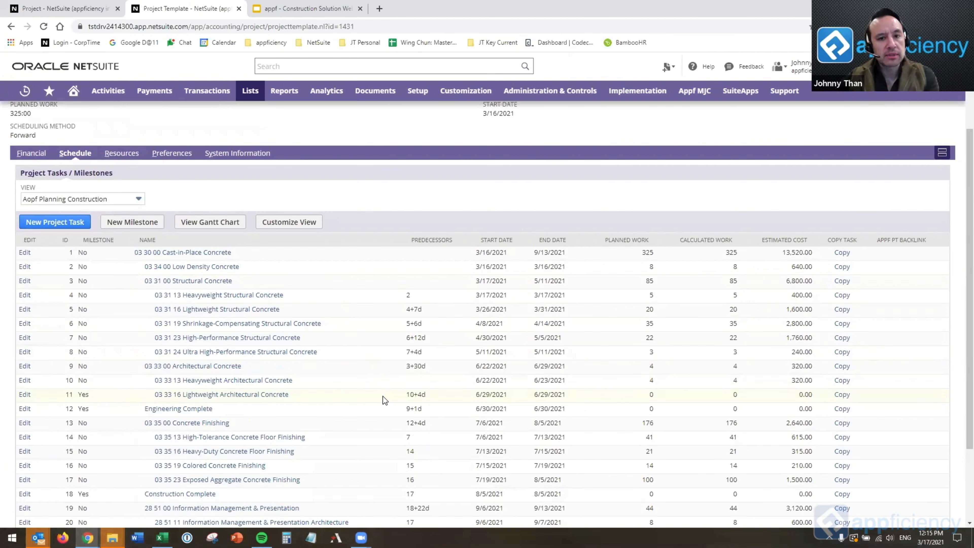
pyautogui.click(82, 12)
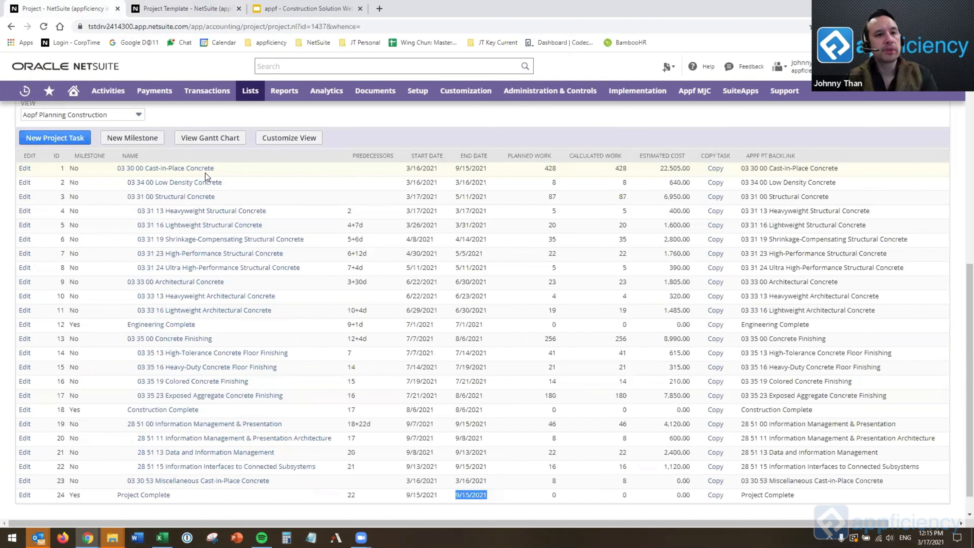
pyautogui.click(188, 9)
# Start creating a project from the concrete template and name it "Abbot Tower - Floor 9".
pyautogui.scroll(5, 197, 230)
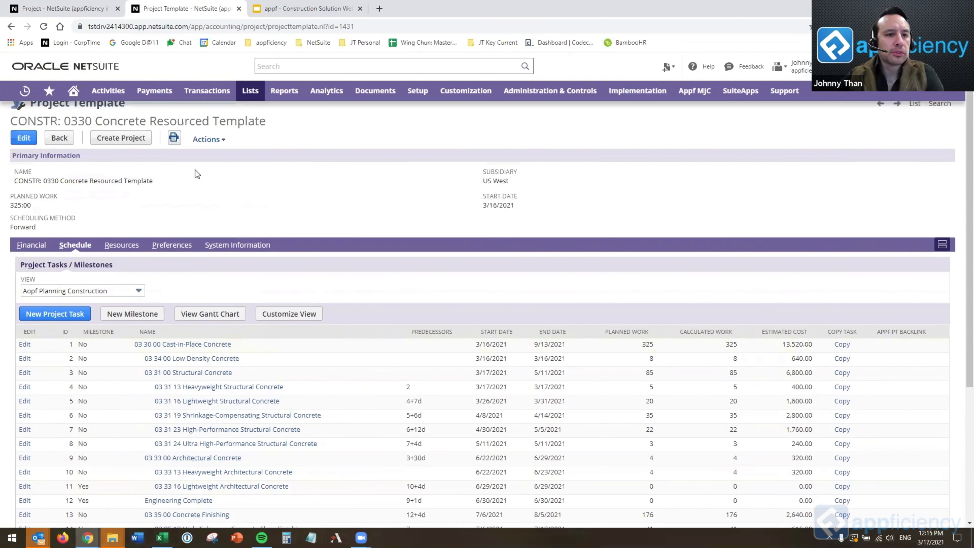
pyautogui.click(138, 151)
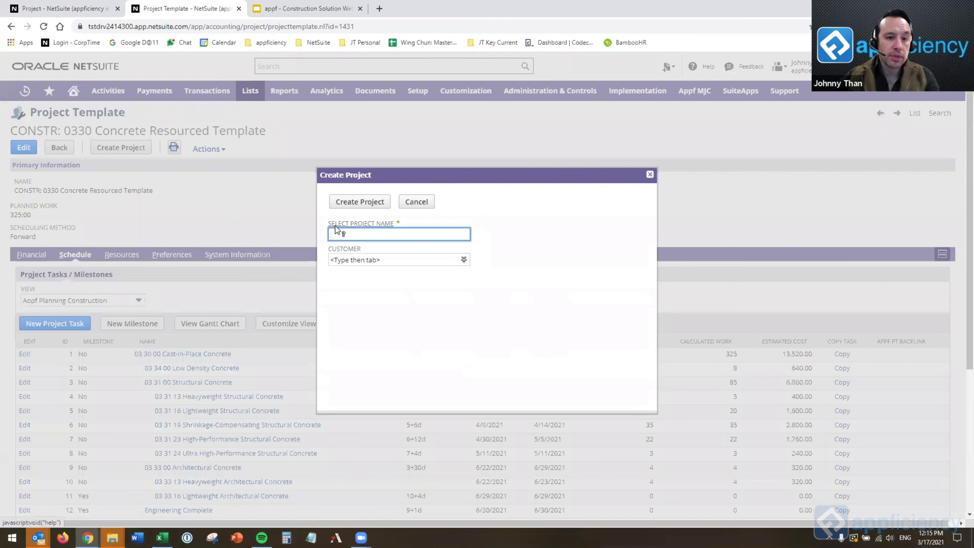
pyautogui.write('Abbott')
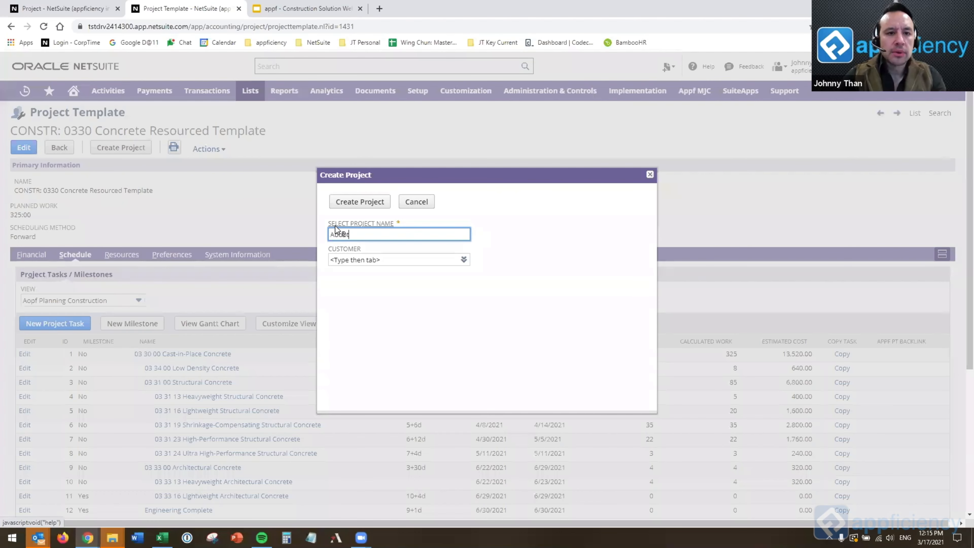
pyautogui.write(' Tower: Floor 9')
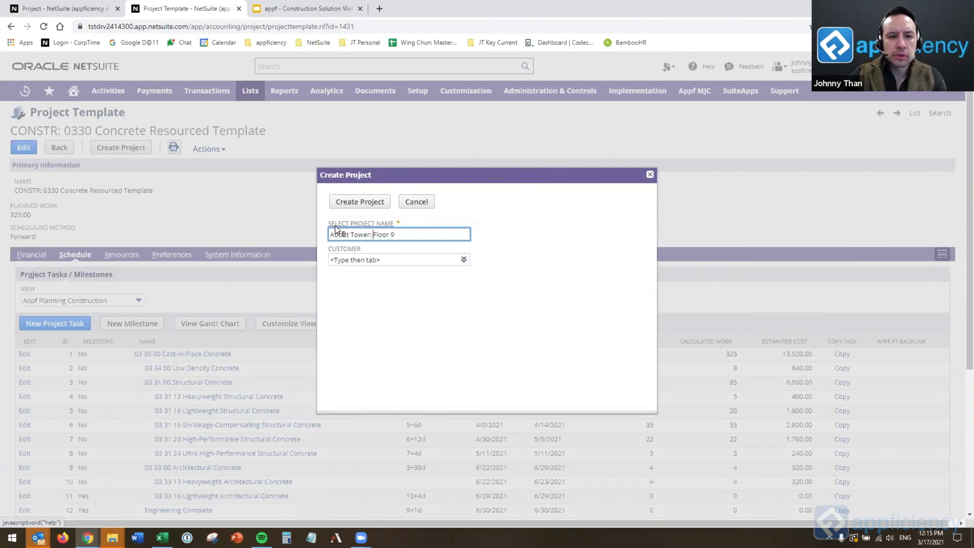
pyautogui.press('BackSpace')
pyautogui.press('BackSpace')
pyautogui.write('-')
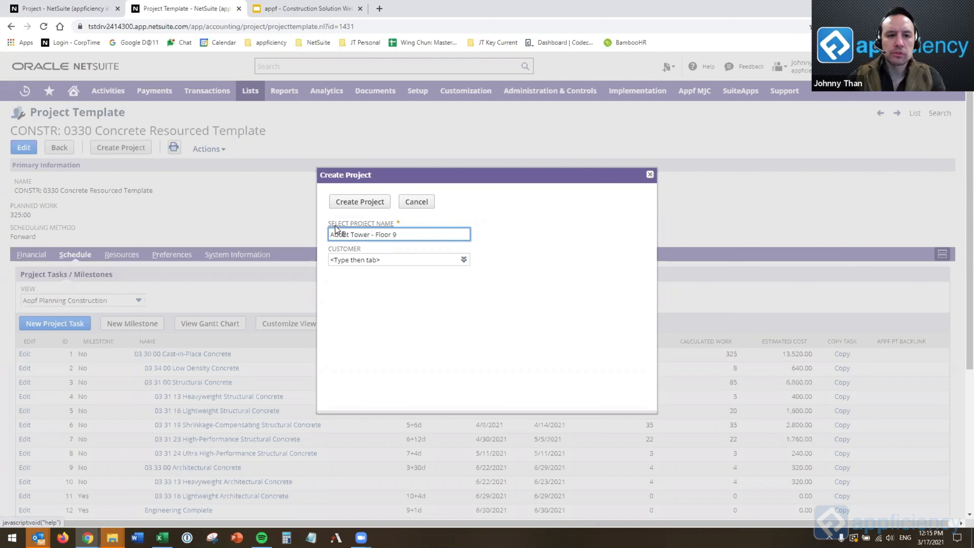
# Set the new project's customer to Abbott Inc. : Tower Installation and create the project.
pyautogui.click(371, 261)
pyautogui.write('abbot')
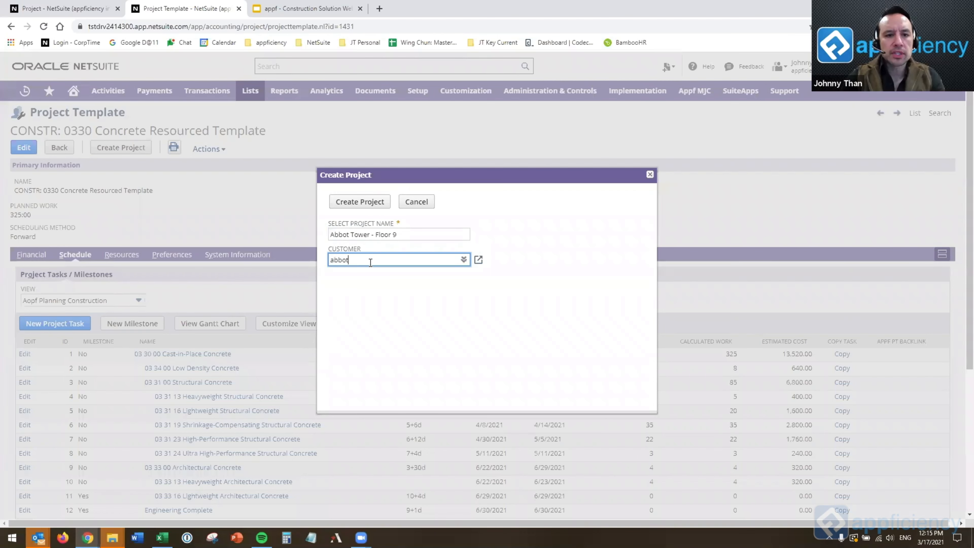
pyautogui.press('Down')
pyautogui.press('Down')
pyautogui.press('Down')
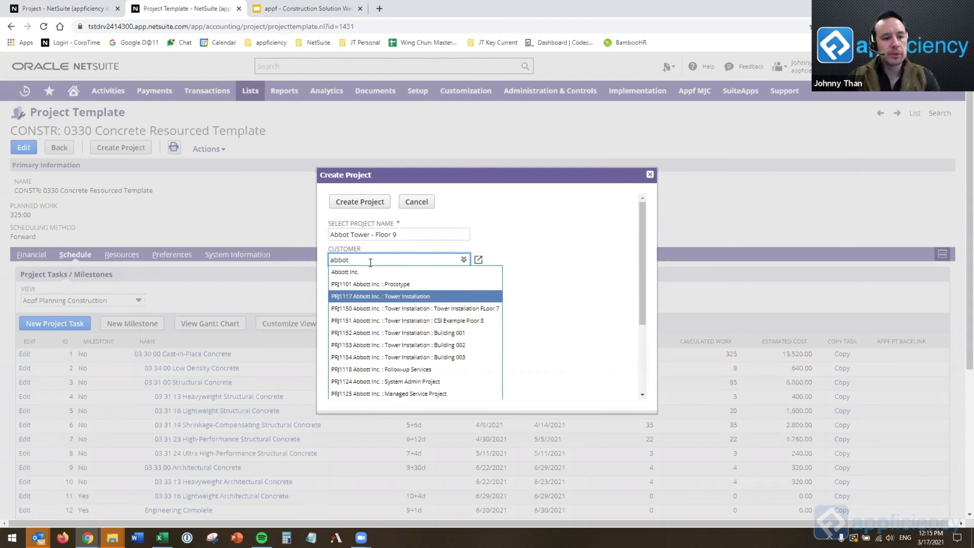
pyautogui.press('Return')
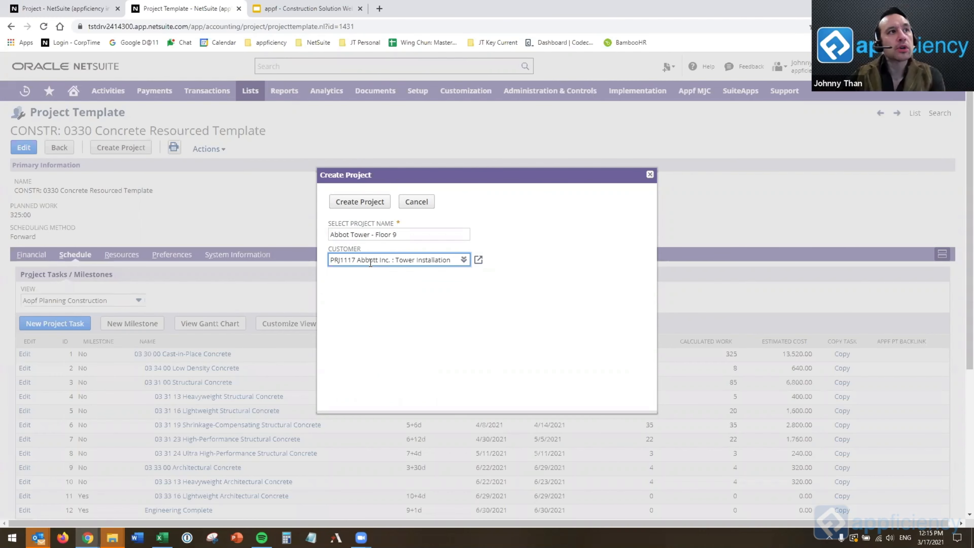
pyautogui.click(370, 199)
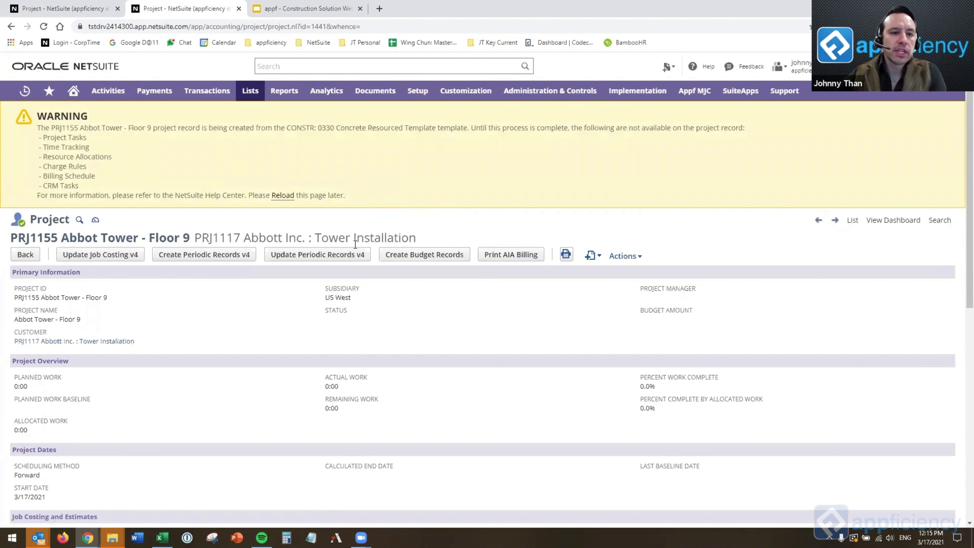
# Open the project templates list in another browser tab, keeping the new project's page open.
pyautogui.moveTo(250, 91)
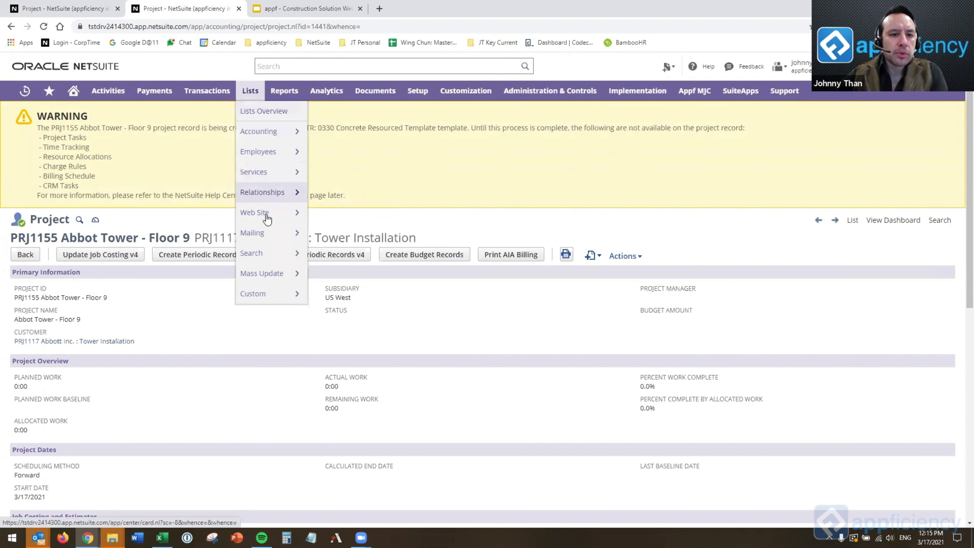
pyautogui.moveTo(268, 192)
pyautogui.rightClick(358, 294)
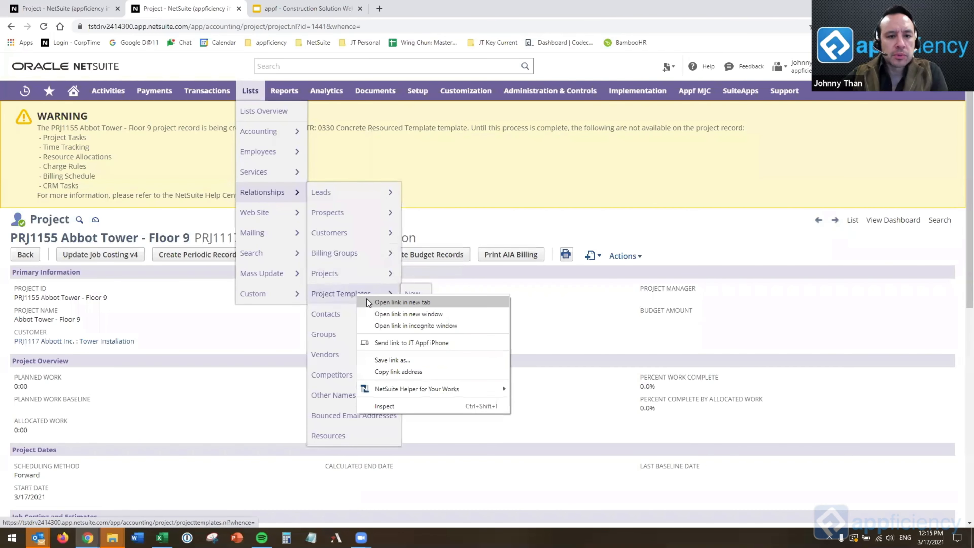
pyautogui.click(368, 299)
pyautogui.click(299, 12)
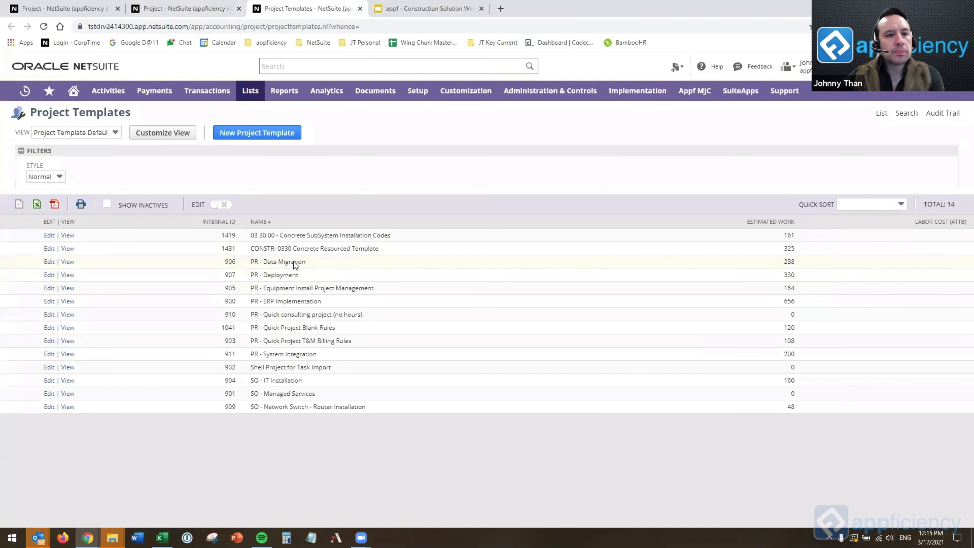
# View CONSTR: 0330 Concrete Resourced Template again and examine the resources assigned to it.
pyautogui.click(72, 253)
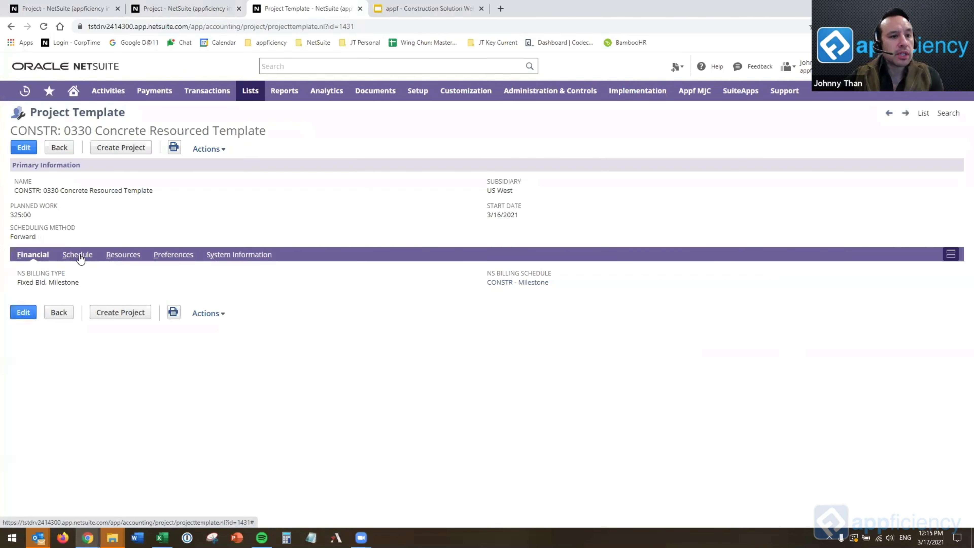
pyautogui.click(78, 254)
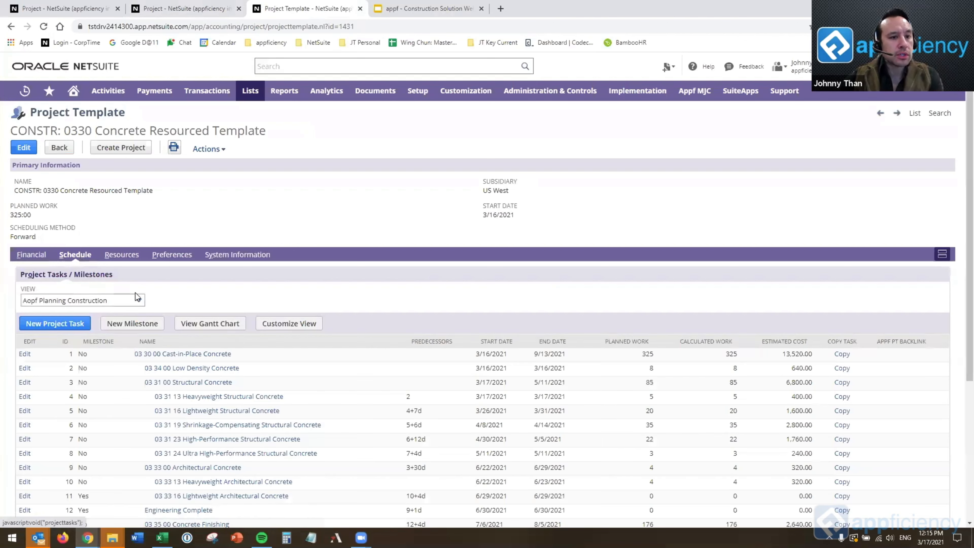
pyautogui.click(122, 254)
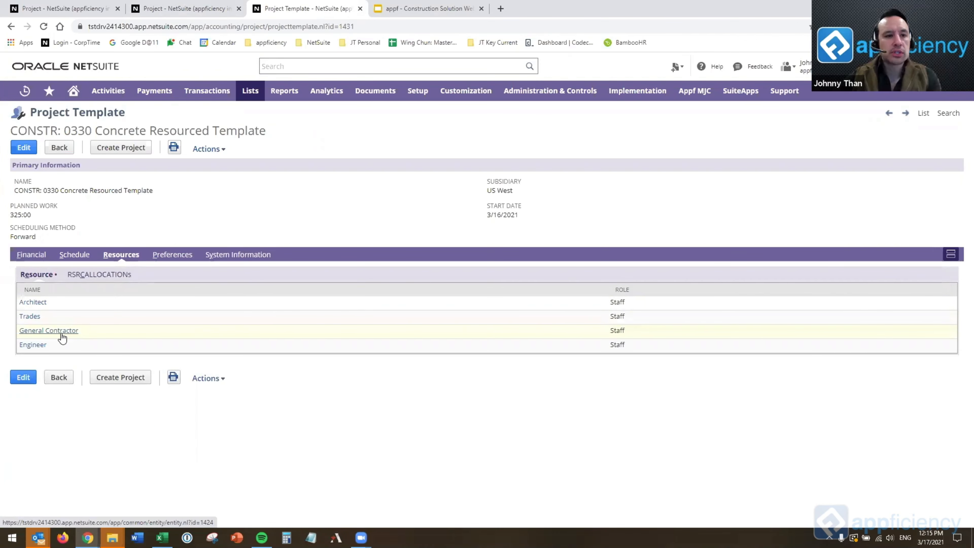
# Return to the CSI Example Floor 8 project's schedule and examine the tasks under 03 31 00 Structural Concrete.
pyautogui.moveTo(62, 338)
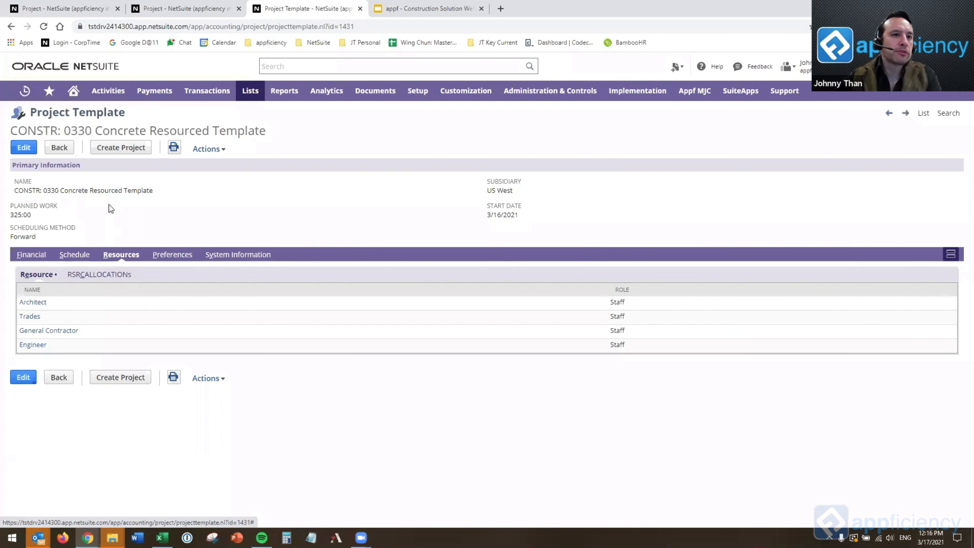
pyautogui.click(53, 10)
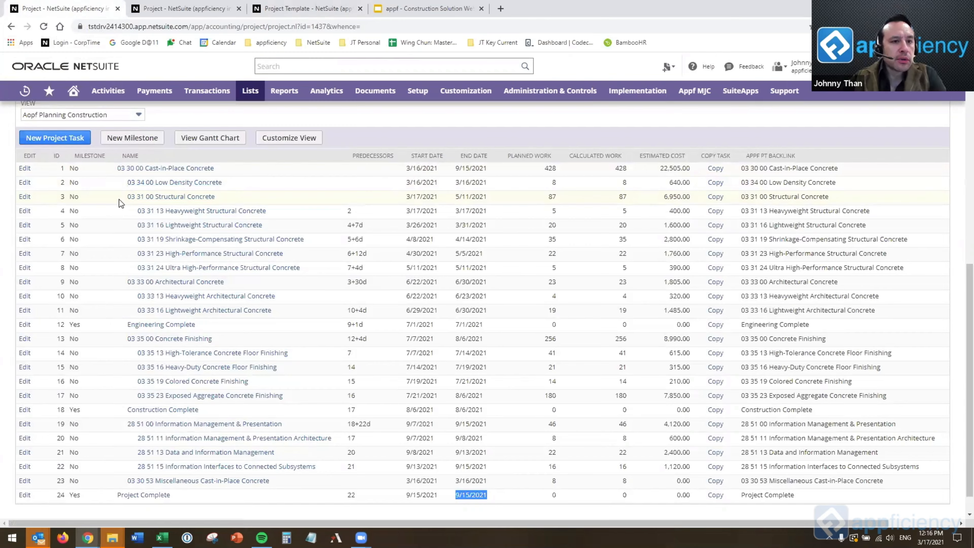
pyautogui.moveTo(119, 200); pyautogui.dragTo(268, 198)
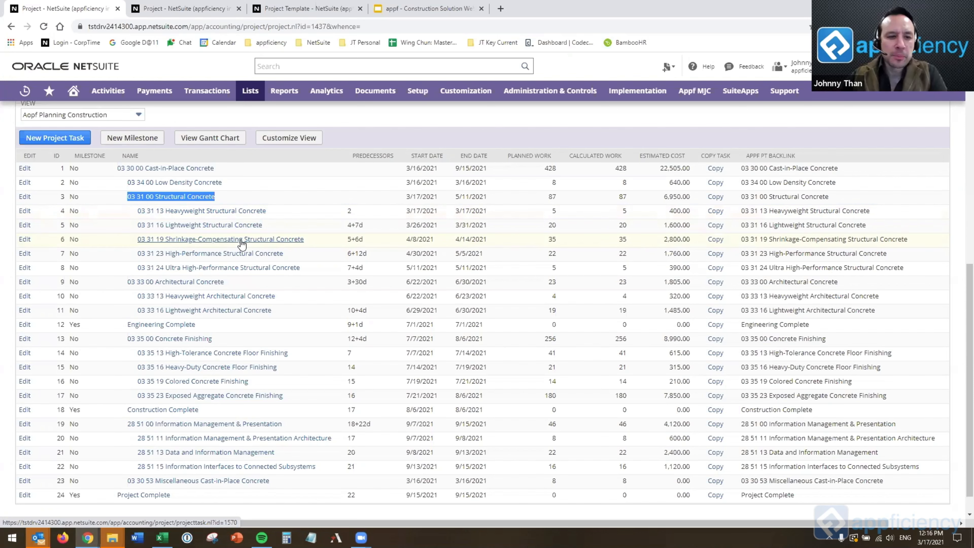
pyautogui.scroll(3, 555, 205)
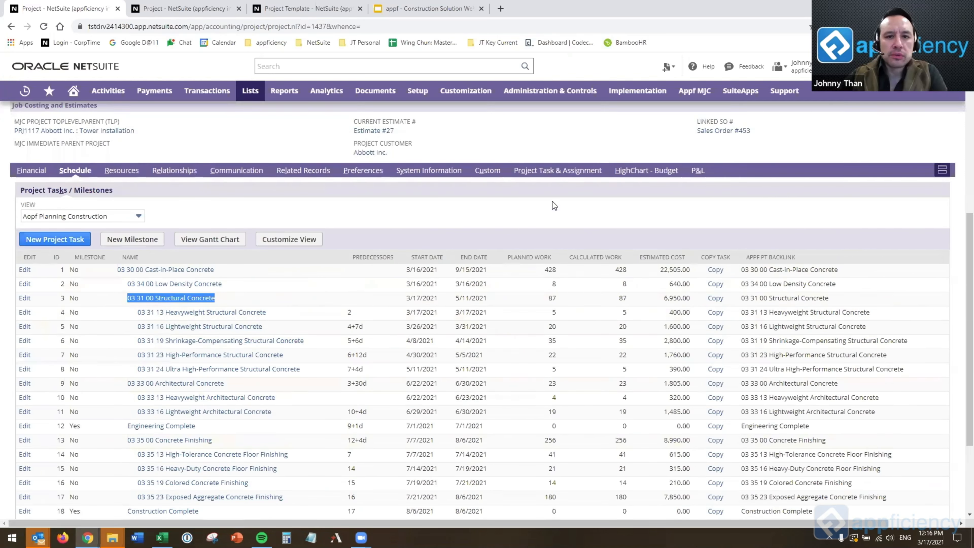
# View the 03 31 13 Heavyweight Structural Concrete task and check its assignee's work hours, constraint type and predecessors.
pyautogui.click(234, 313)
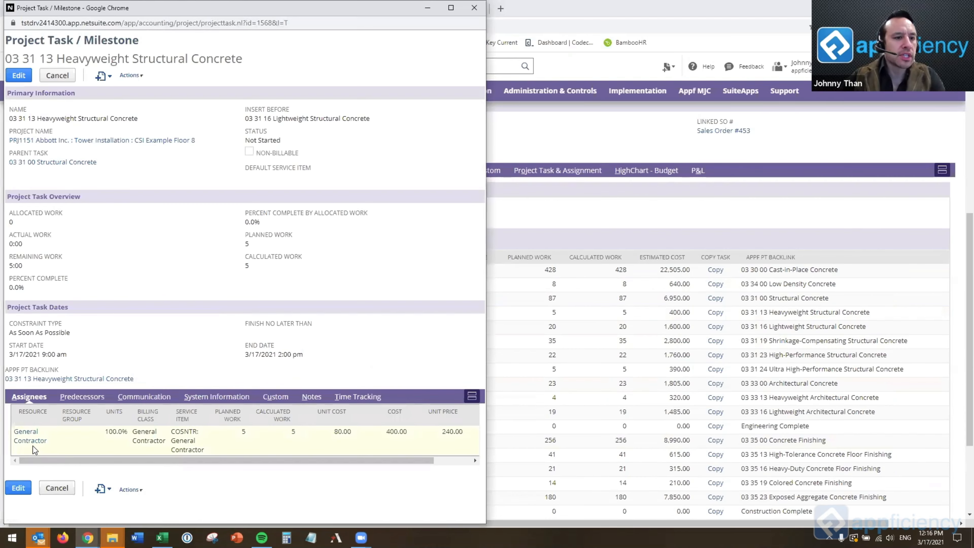
pyautogui.moveTo(239, 435); pyautogui.dragTo(327, 437)
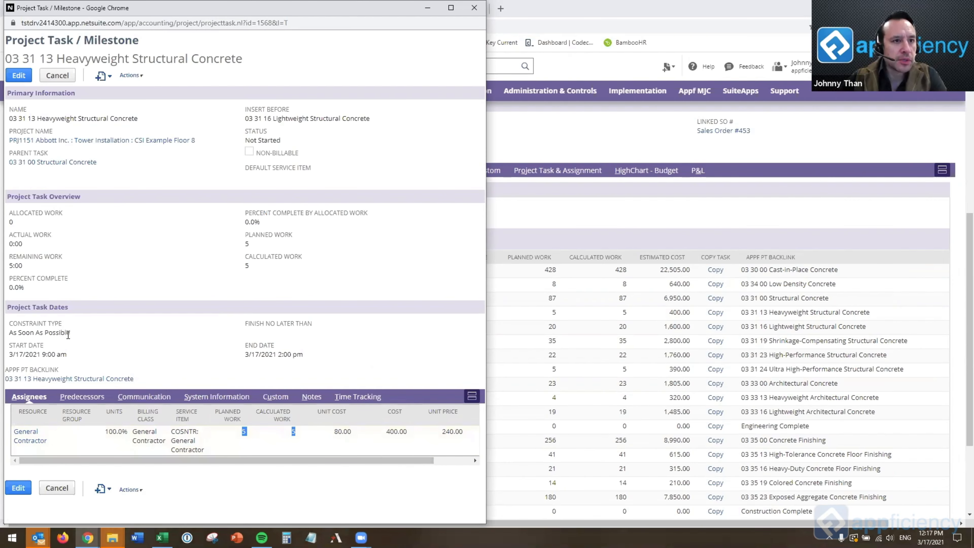
pyautogui.moveTo(68, 334); pyautogui.dragTo(14, 335)
pyautogui.click(137, 338)
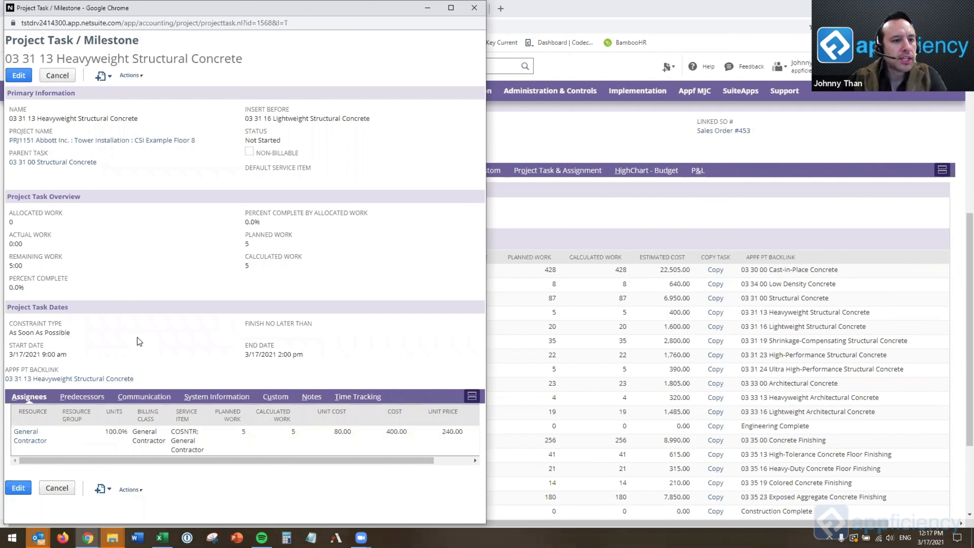
pyautogui.click(80, 398)
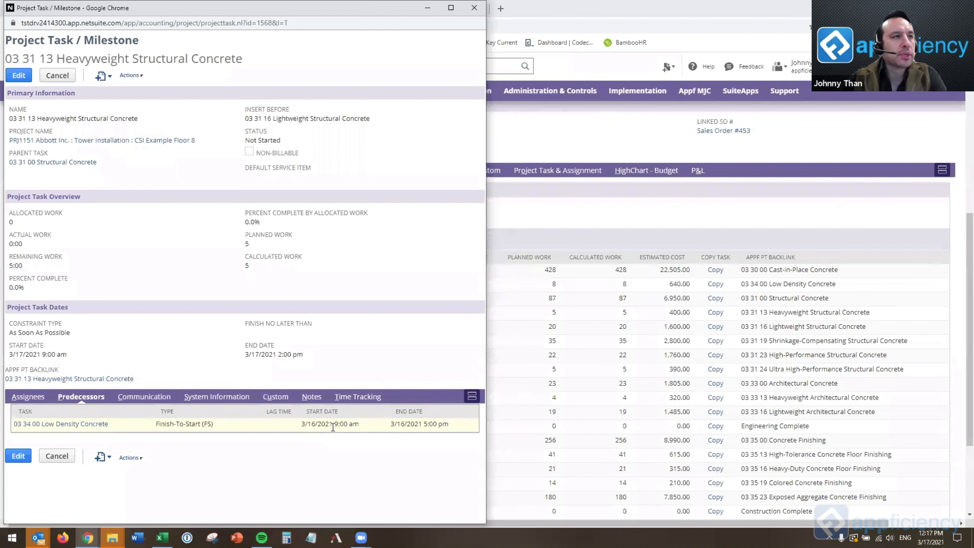
pyautogui.click(474, 8)
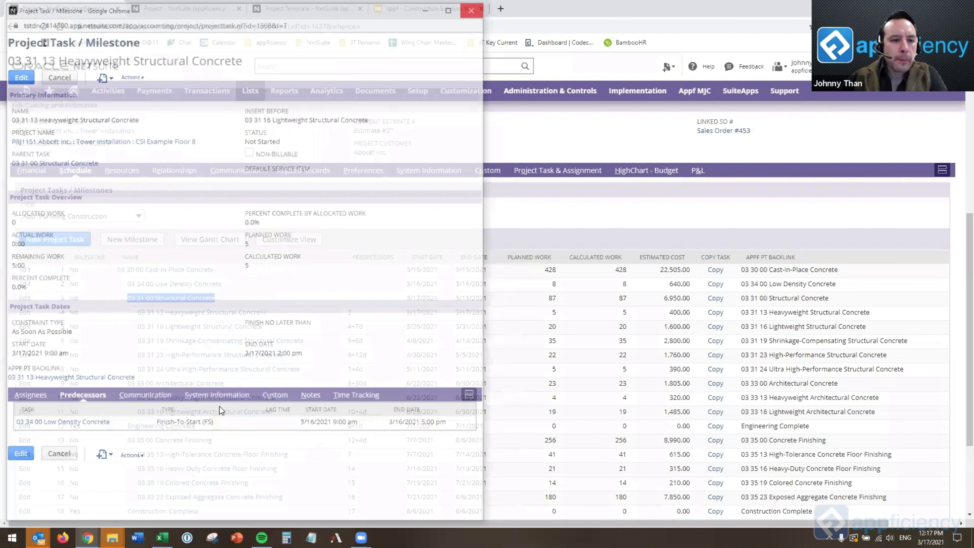
# View the 03 35 16 Heavy-Duty Concrete Floor Finishing task and check its assignees and predecessors.
pyautogui.click(205, 469)
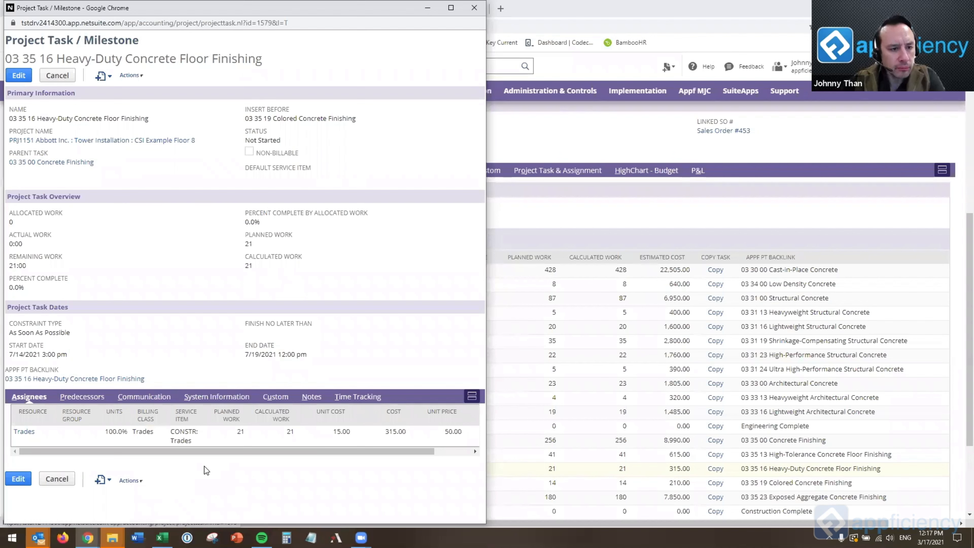
pyautogui.click(95, 400)
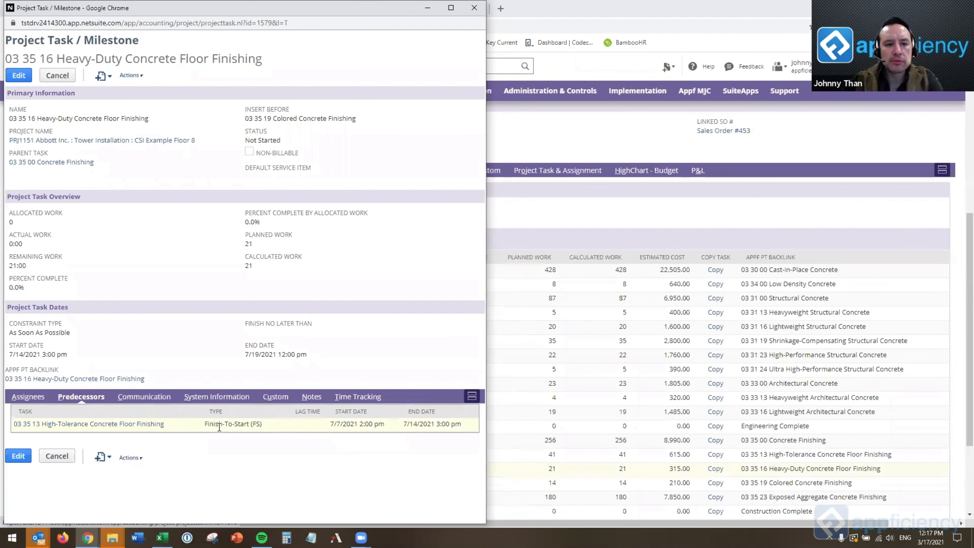
pyautogui.click(474, 7)
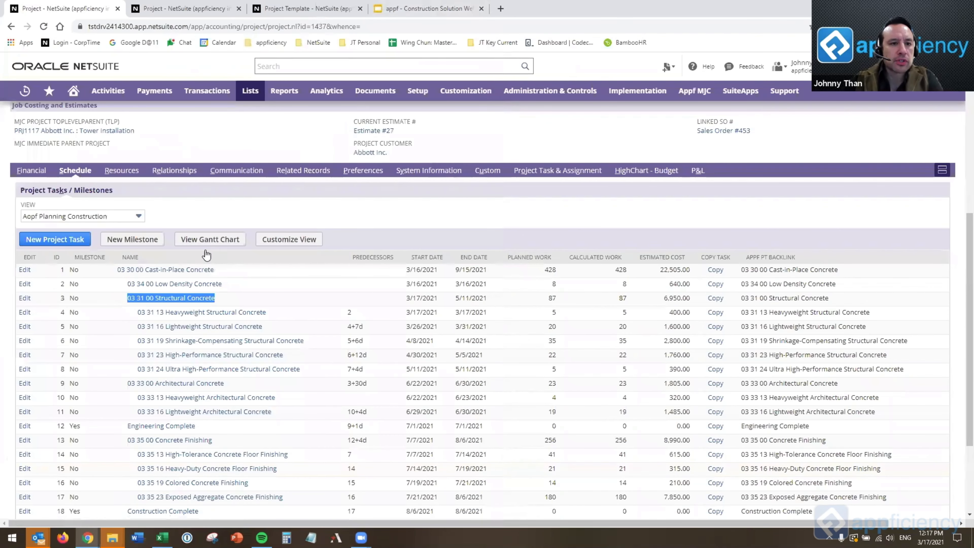
# View the project's Gantt chart zoomed to fit the whole schedule and toggle the critical path highlight.
pyautogui.click(206, 244)
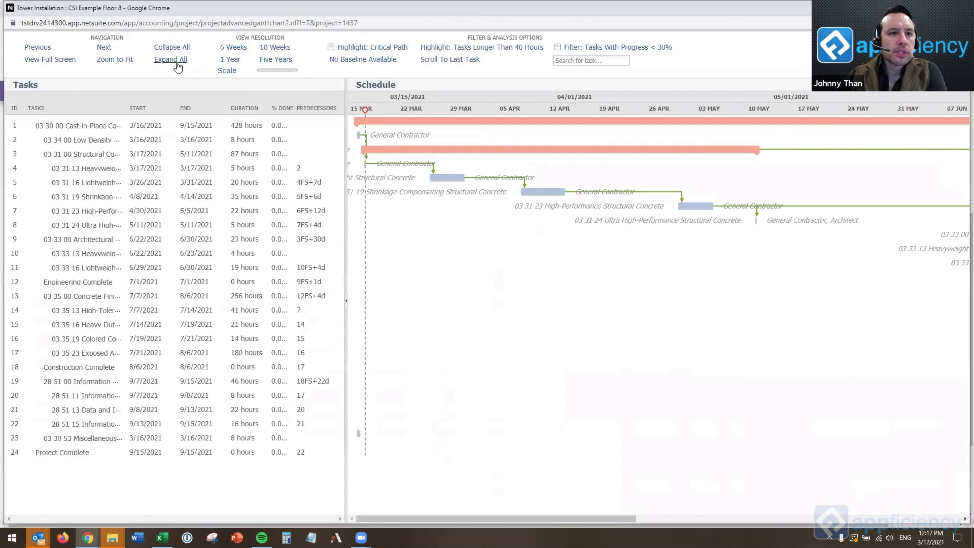
pyautogui.click(129, 60)
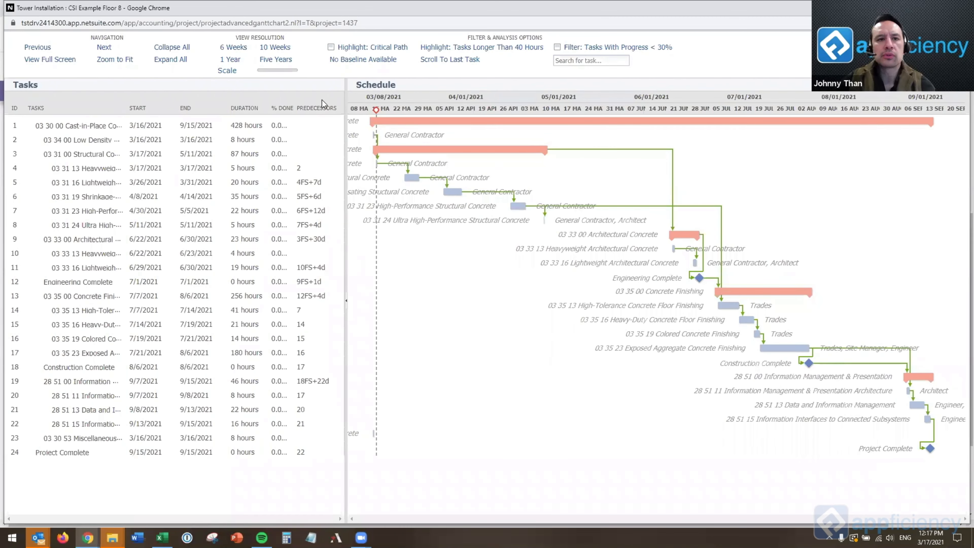
pyautogui.click(330, 48)
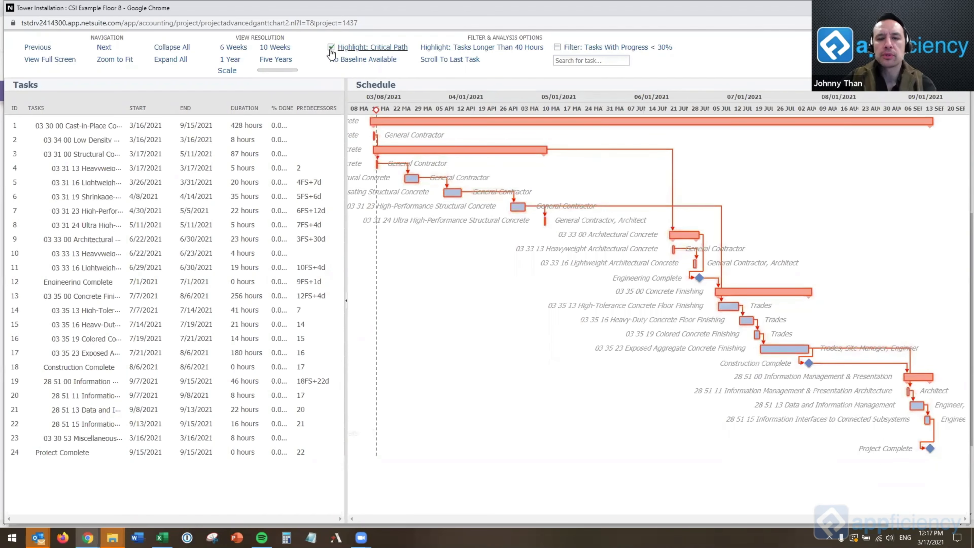
pyautogui.click(330, 48)
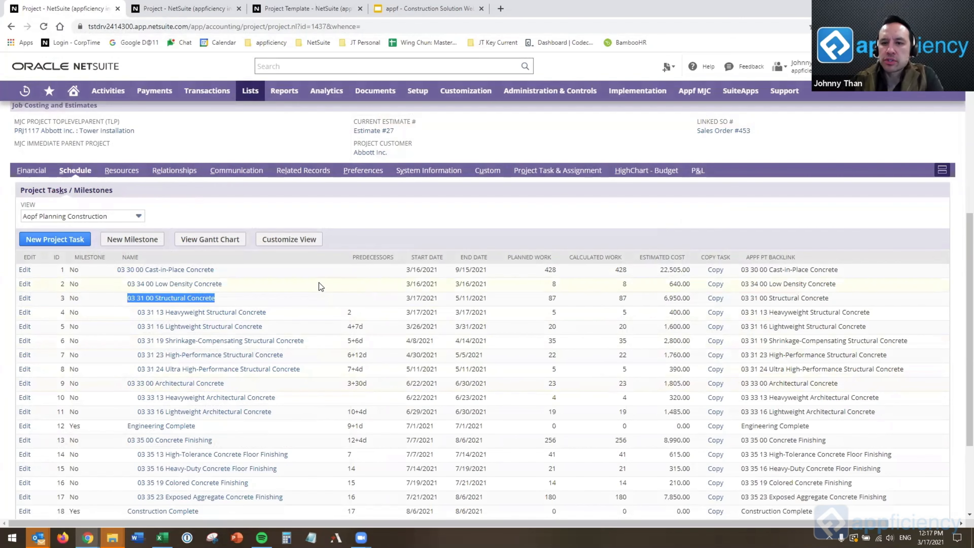
# Review the project task assignments, examining the planned labour cost, billable rate and assignee cost for 03 34 00 Low Density Concrete.
pyautogui.scroll(-3, 310, 309)
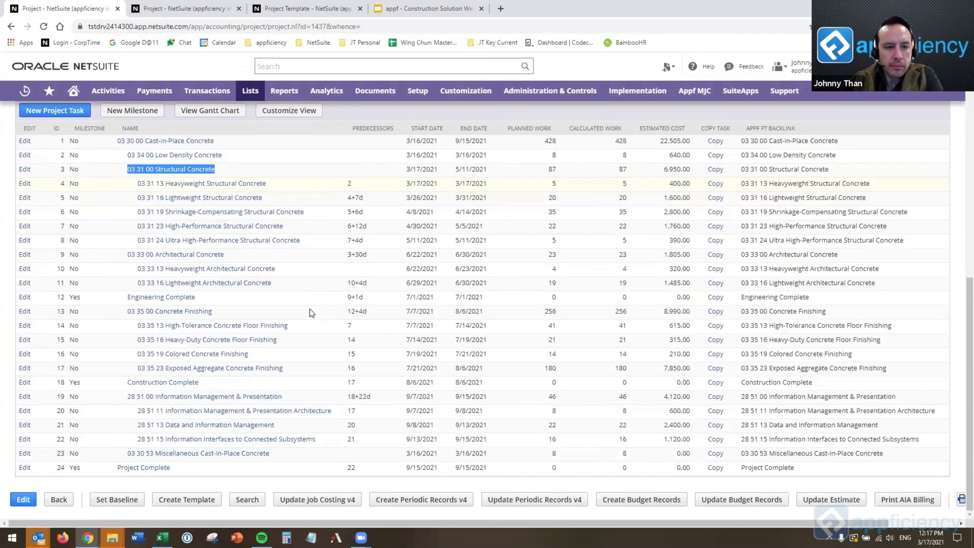
pyautogui.scroll(2, 195, 231)
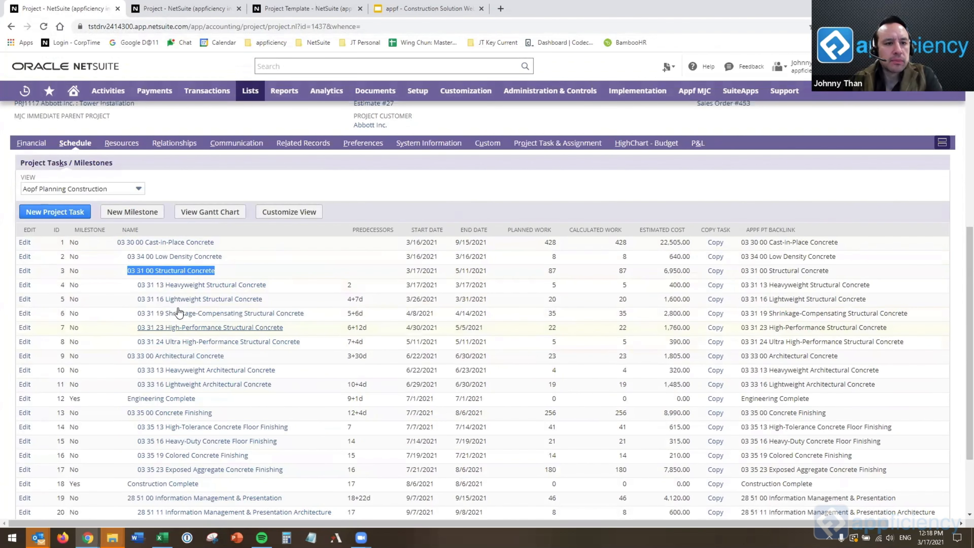
pyautogui.click(560, 145)
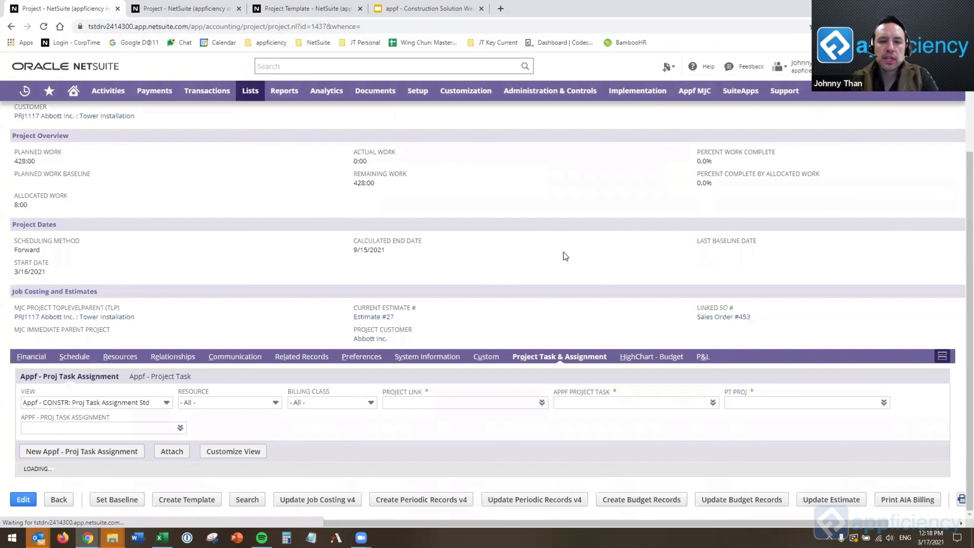
pyautogui.scroll(-5, 558, 264)
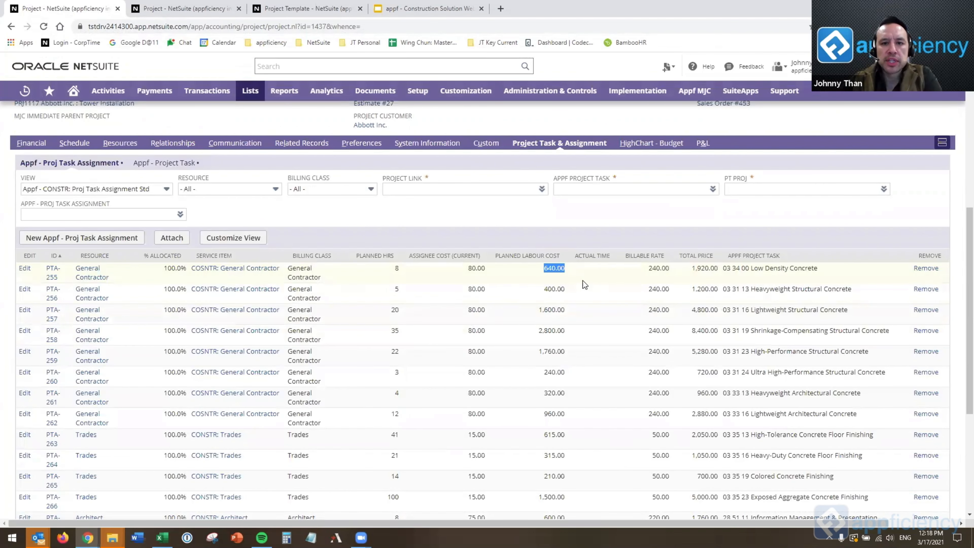
pyautogui.click(587, 273)
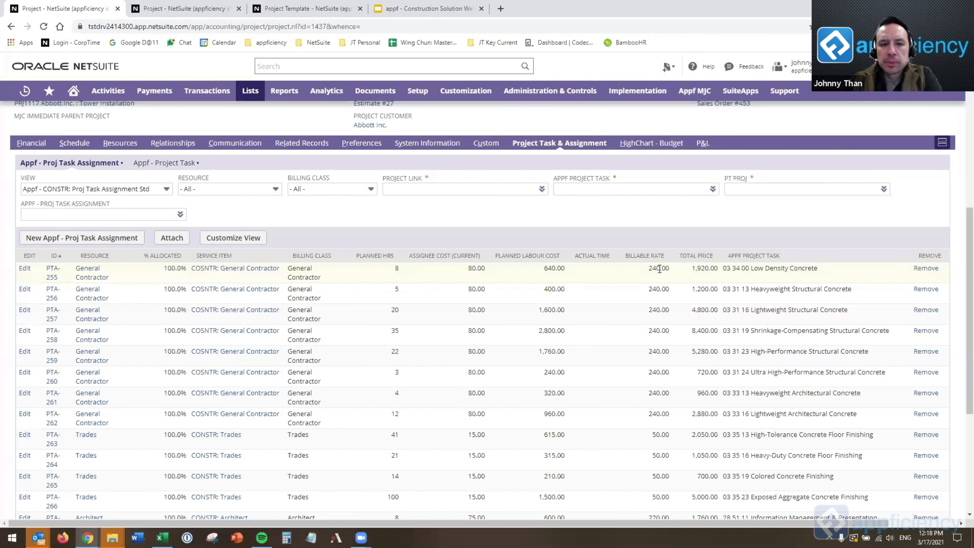
pyautogui.doubleClick(480, 268)
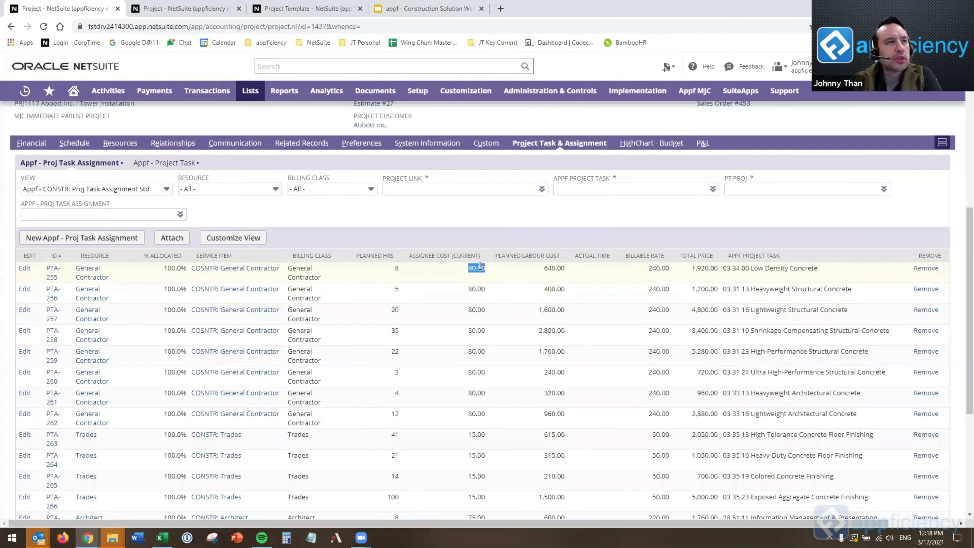